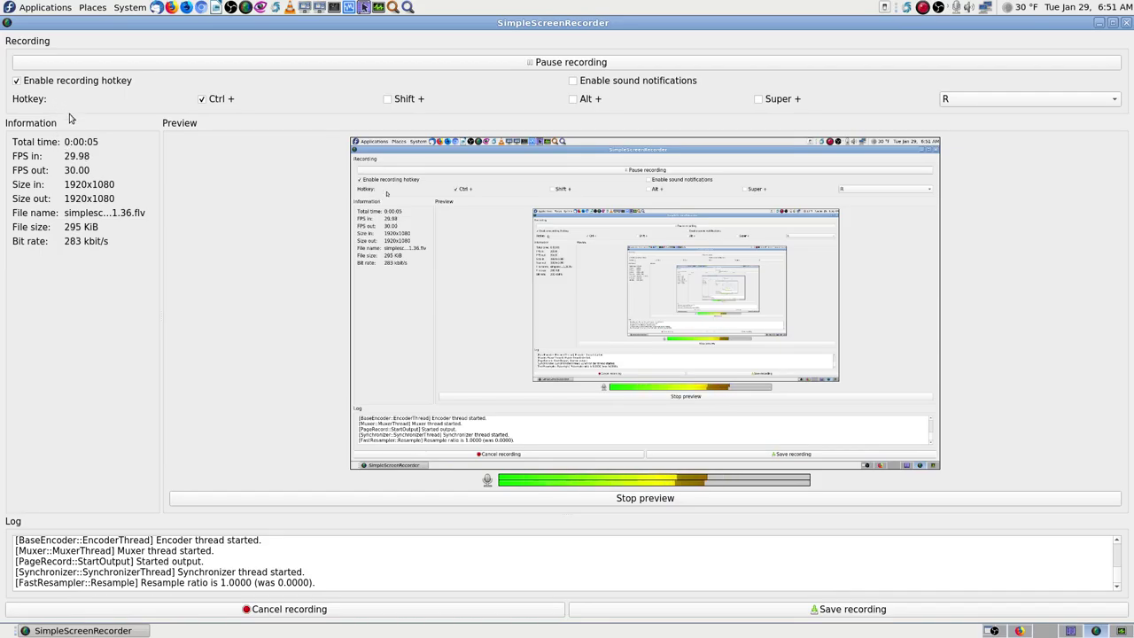
- Stop SimpleScreenRecorder's live preview while recording continues, and bring the OBS Studio window forward
left_click(650, 499)
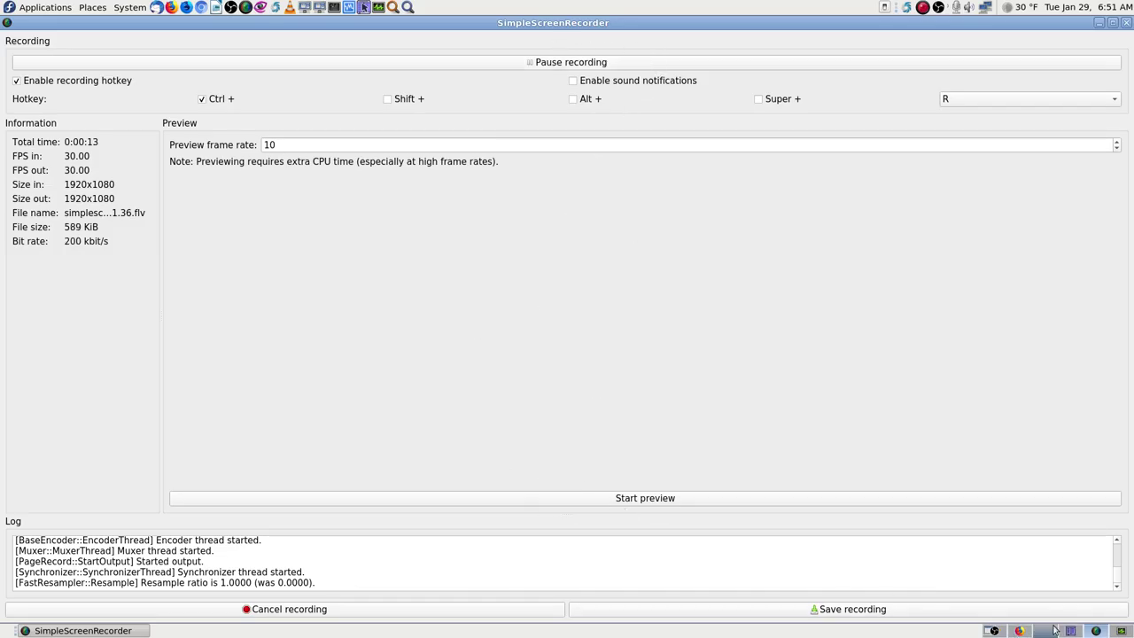
left_click(996, 629)
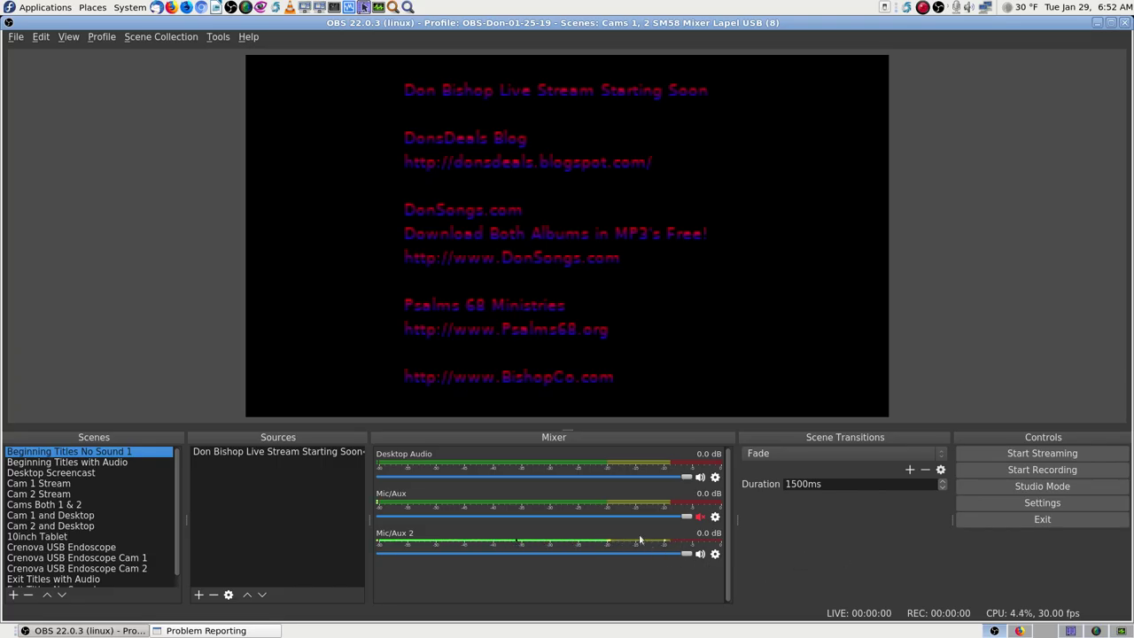
- Check the SimpleScreenRecorder workspace, return to OBS, and mute the Mic/Aux channel in the mixer
left_click(1083, 631)
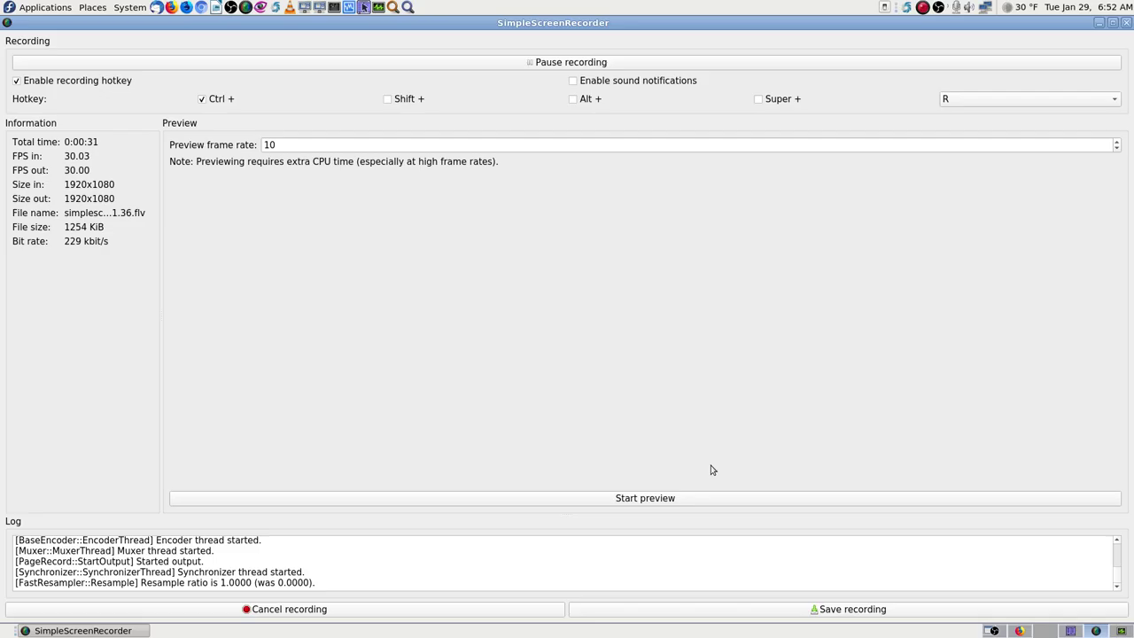
left_click(994, 631)
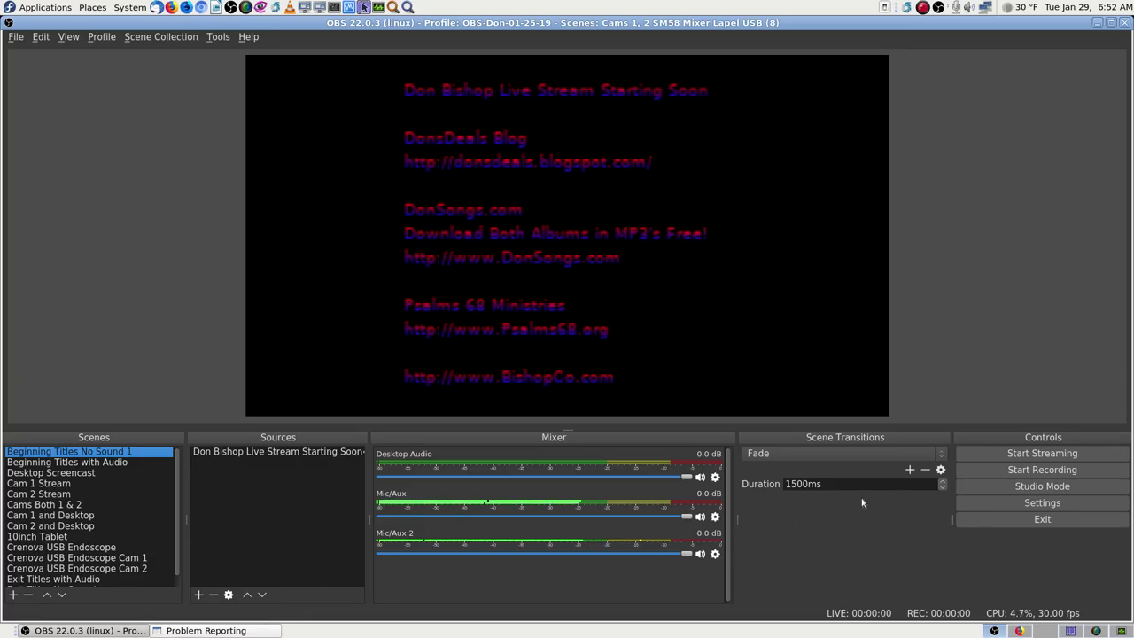
left_click(700, 516)
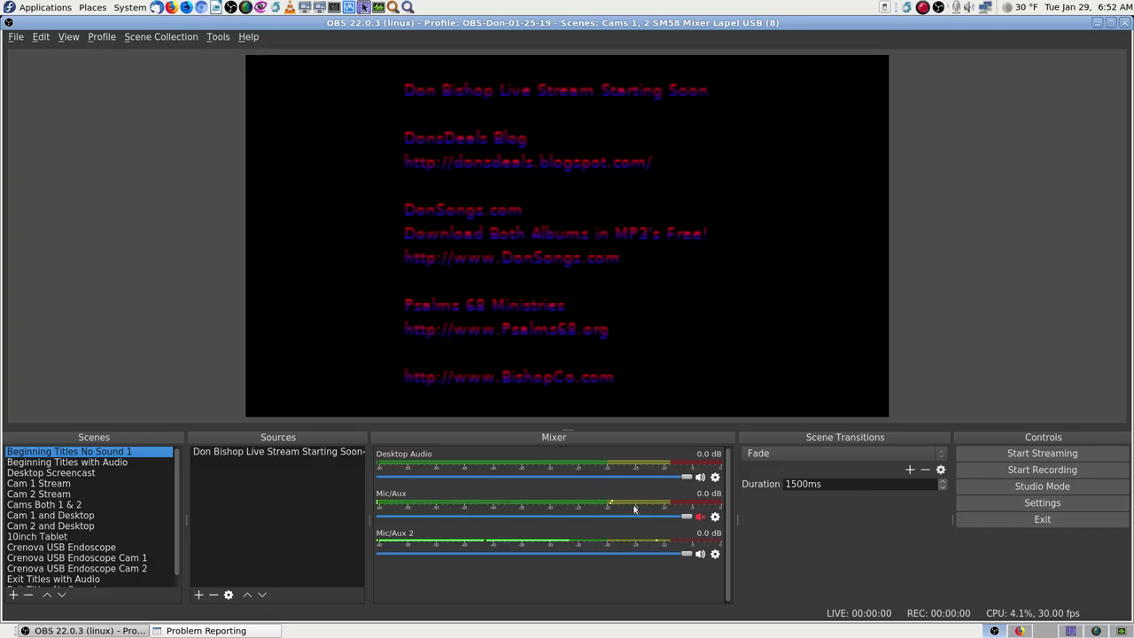
- Open OBS Settings and browse the General, Stream, Output, Audio and Video pages, ending on Output
left_click(1030, 506)
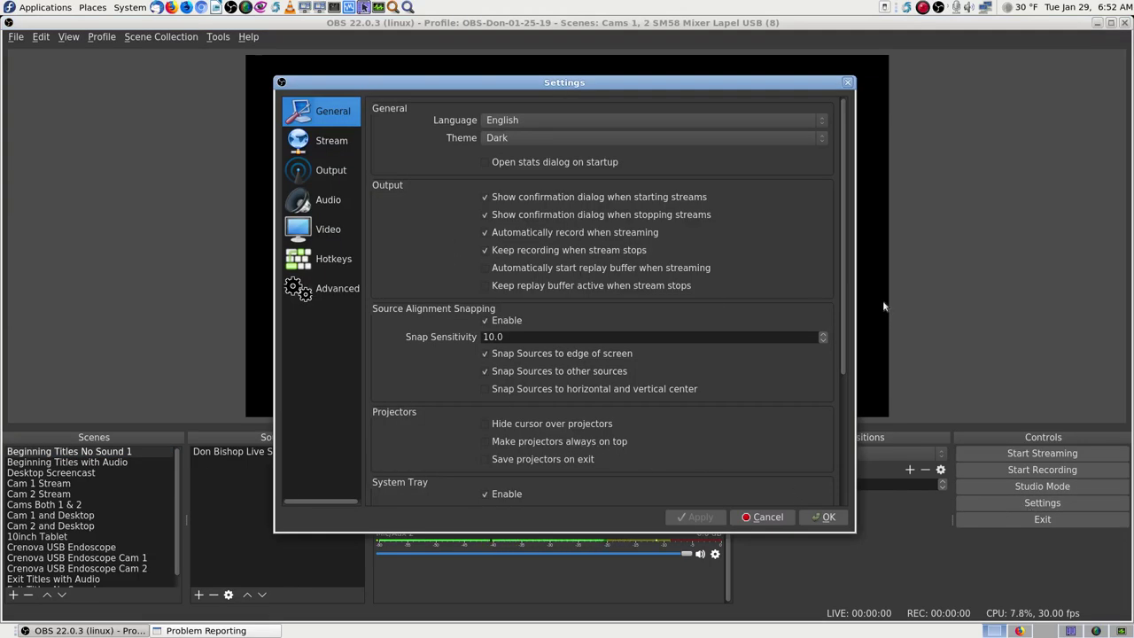
left_click_drag(840, 306, 594, 257)
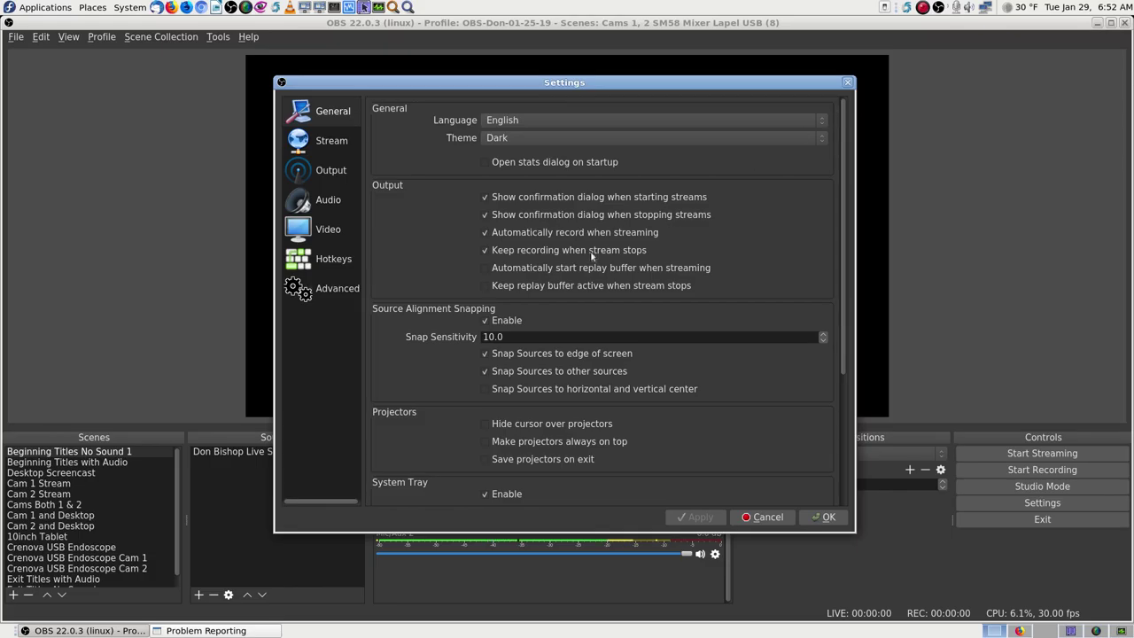
left_click(327, 144)
left_click(328, 175)
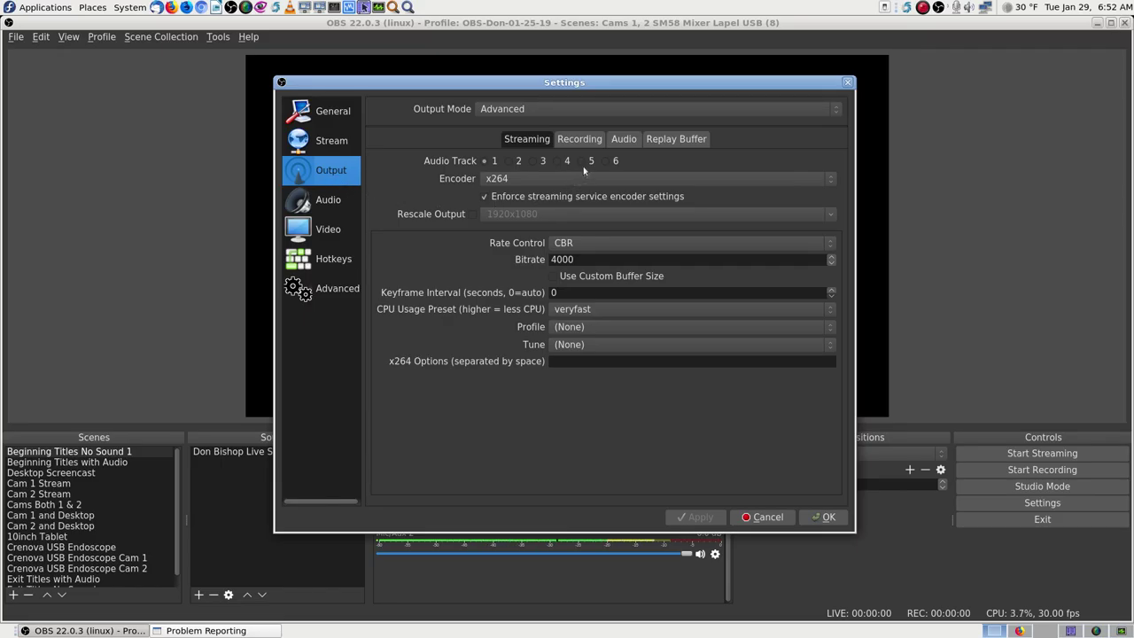
left_click(335, 204)
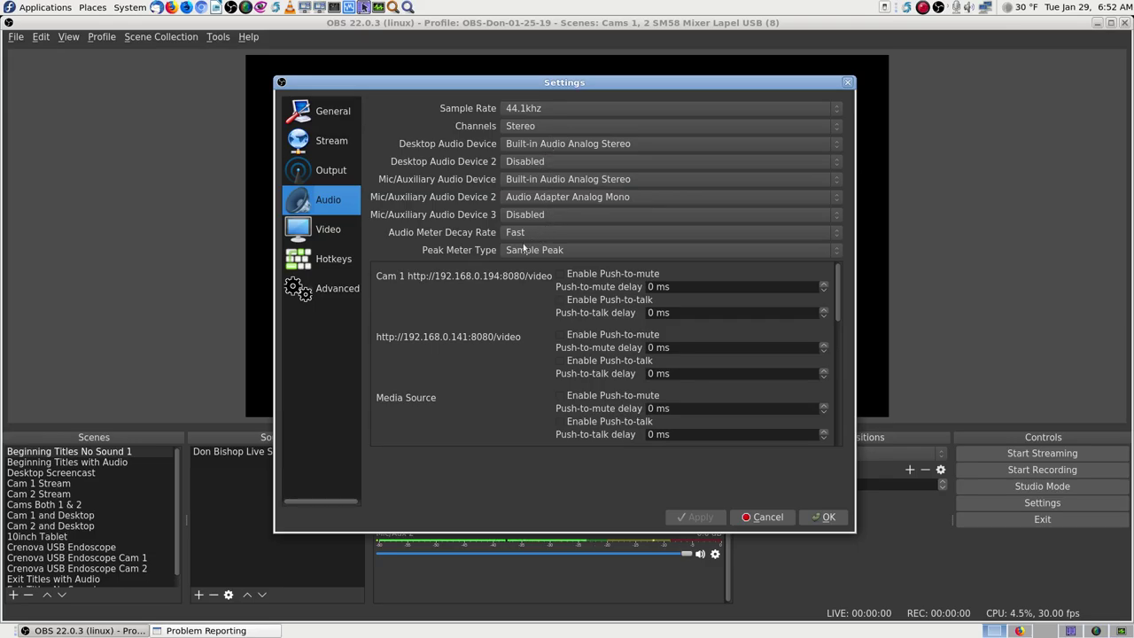
left_click(328, 232)
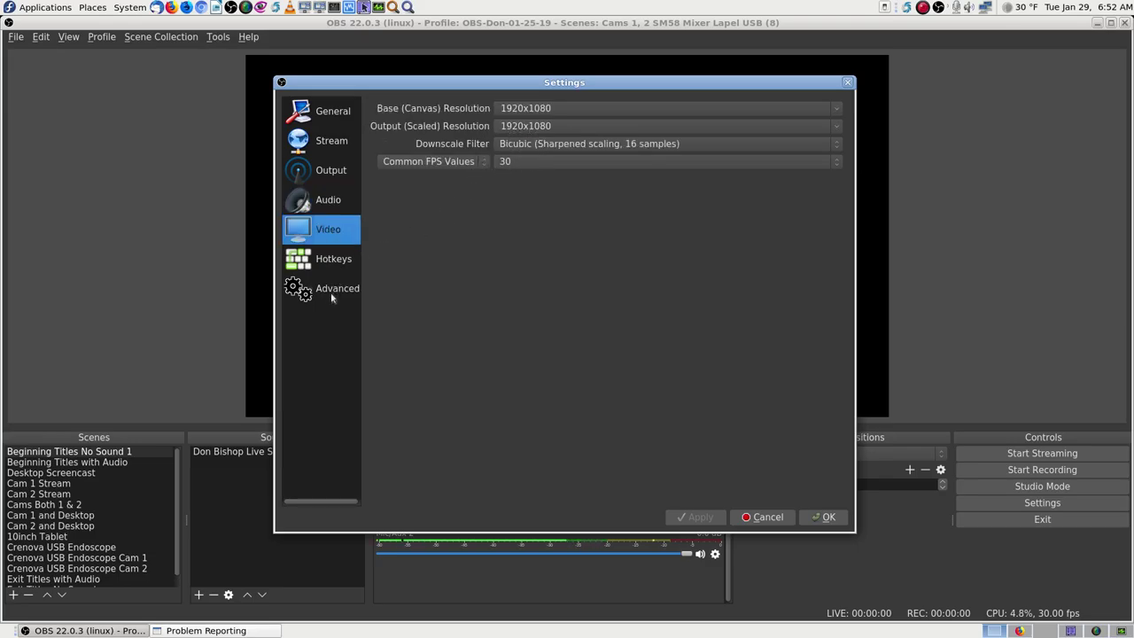
left_click(330, 171)
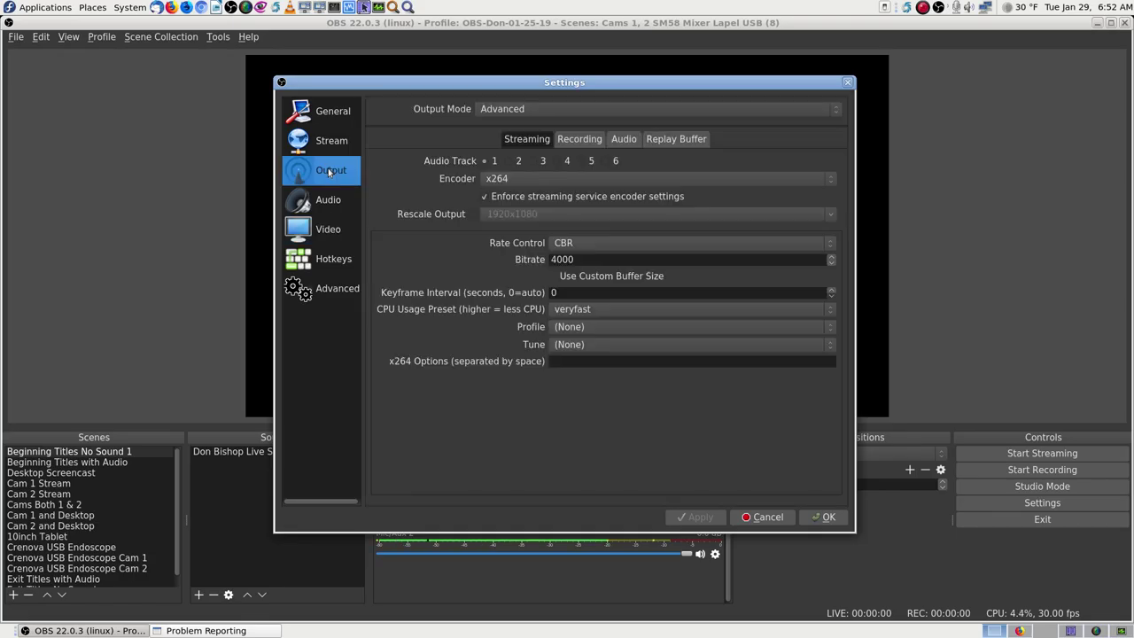
- Review the Recording output tab and keep libmp3lame (Default Encoder) as the audio encoder
left_click(579, 139)
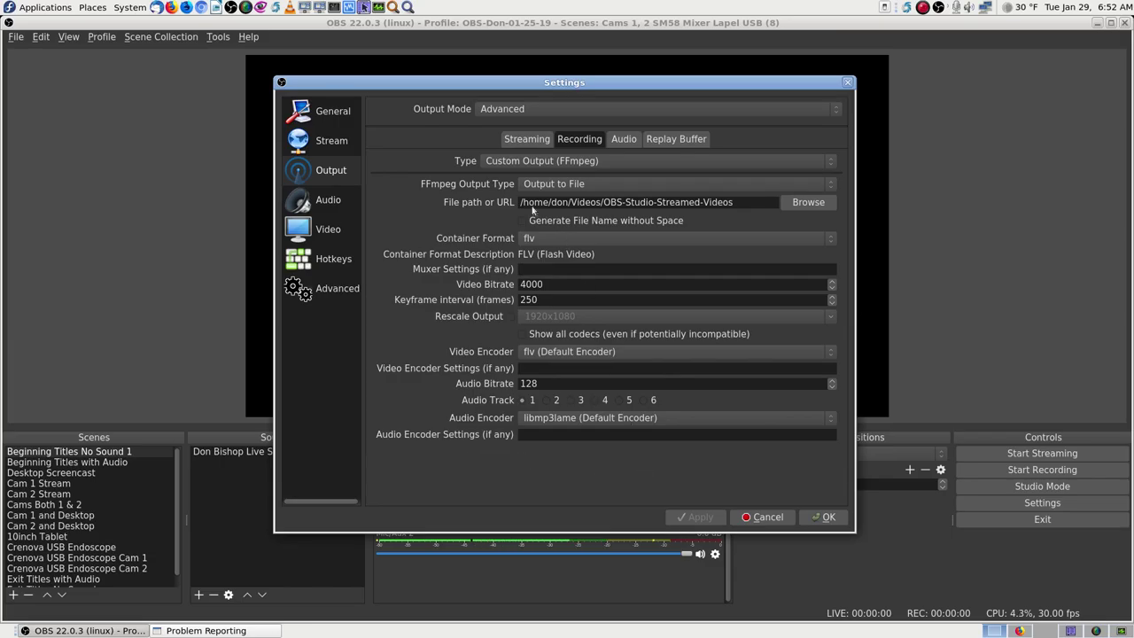
key("ctrl+shift+Tab")
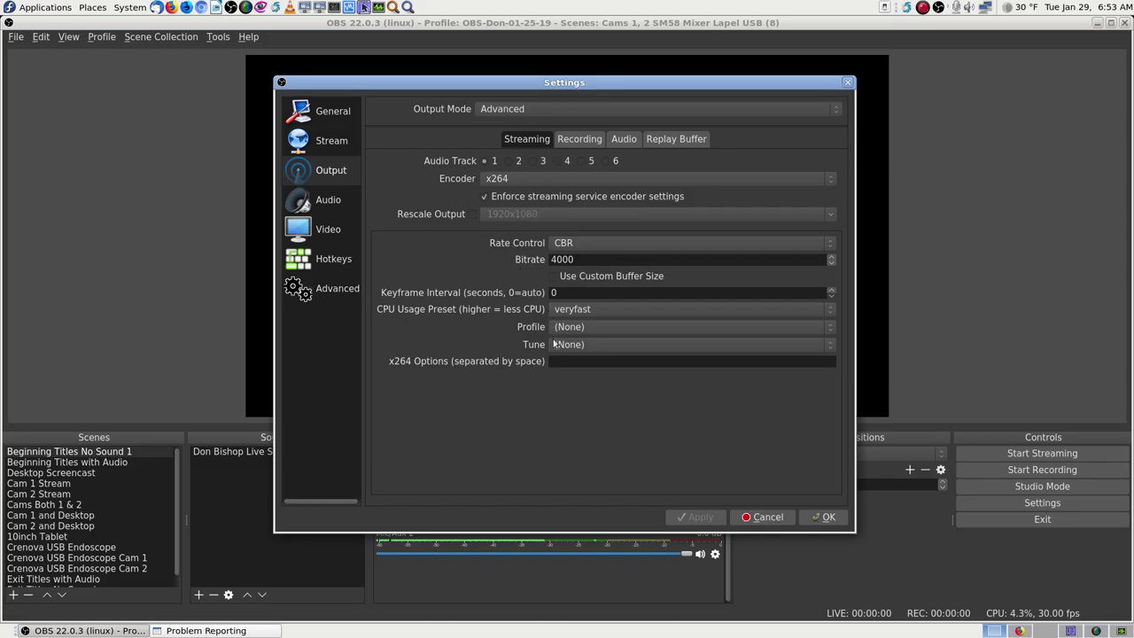
left_click(576, 140)
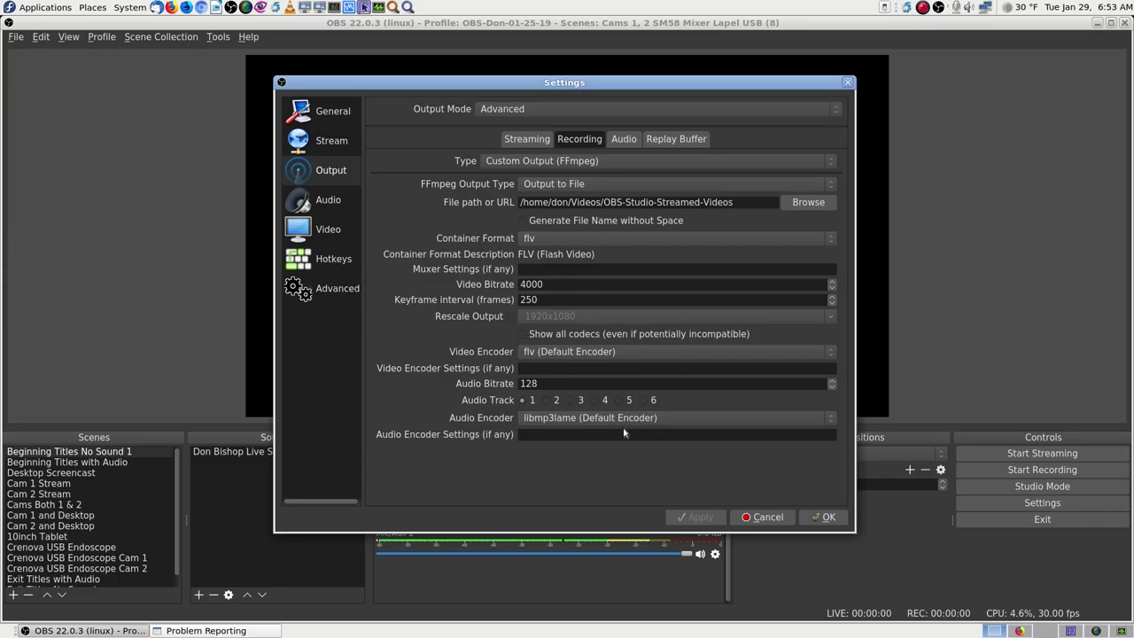
left_click(661, 418)
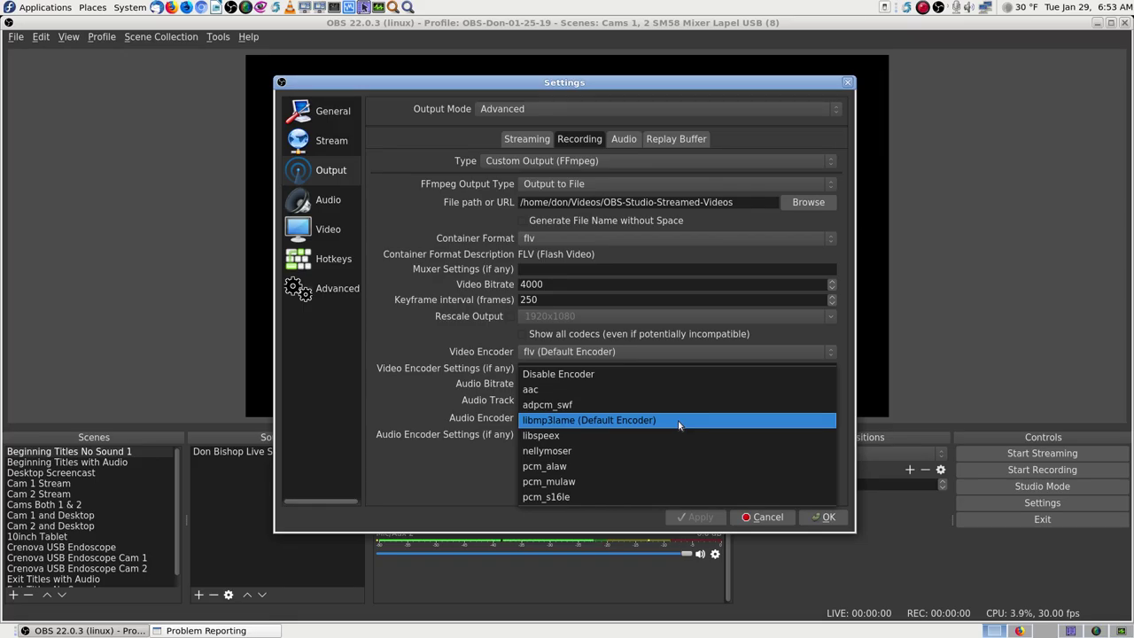
left_click(677, 420)
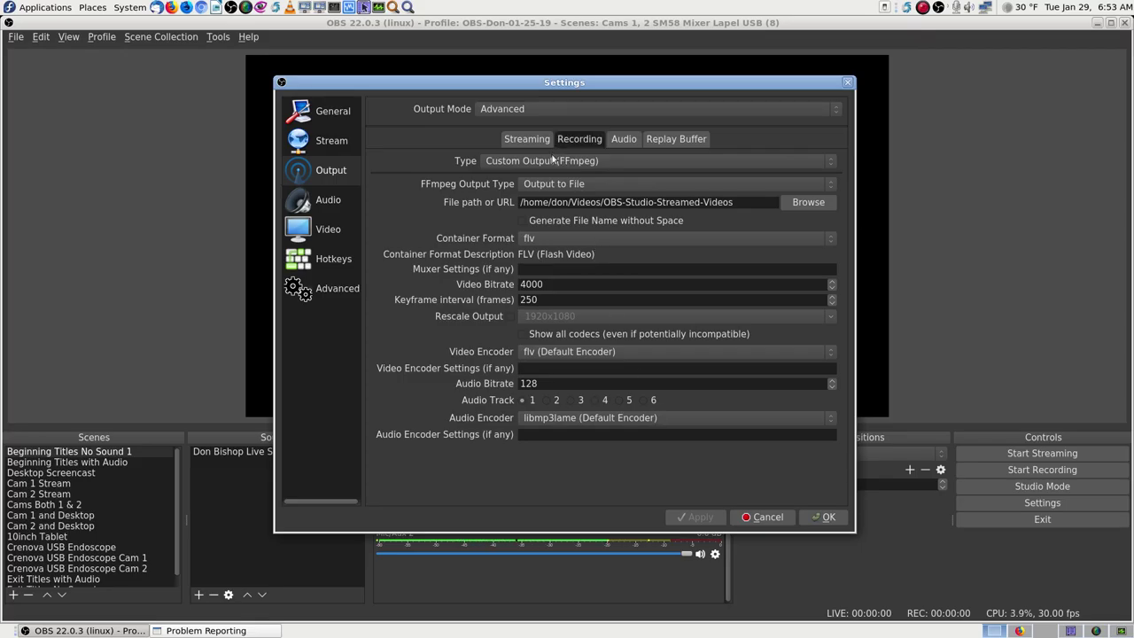
- Keep Custom Output (FFmpeg) as the recording type and view the six tracks' 128 audio bitrates
left_click(580, 163)
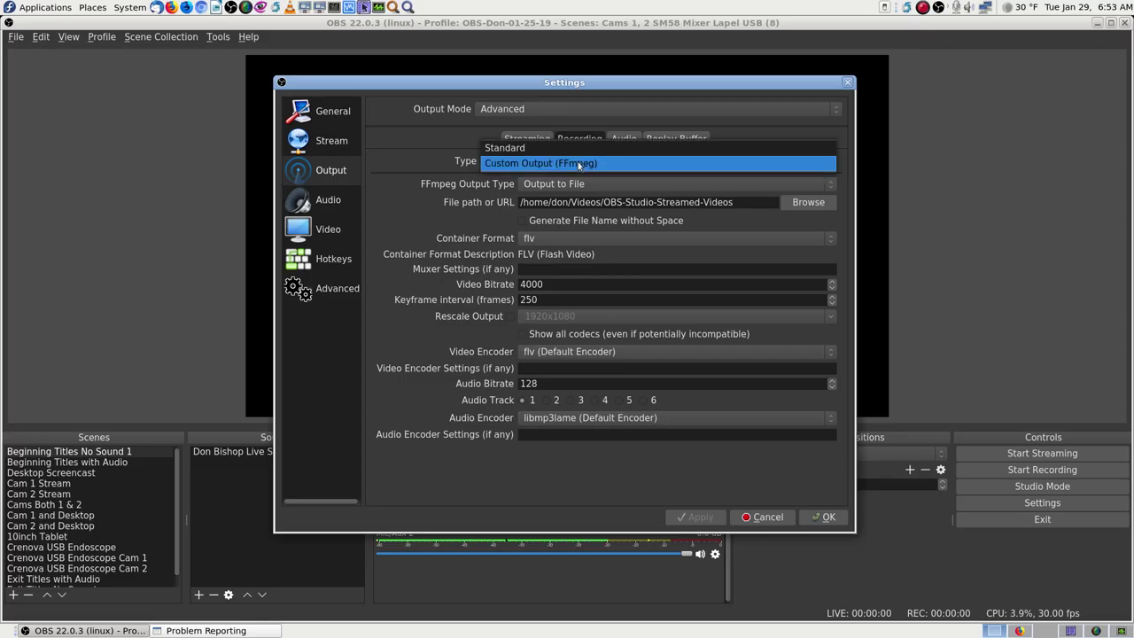
left_click(580, 164)
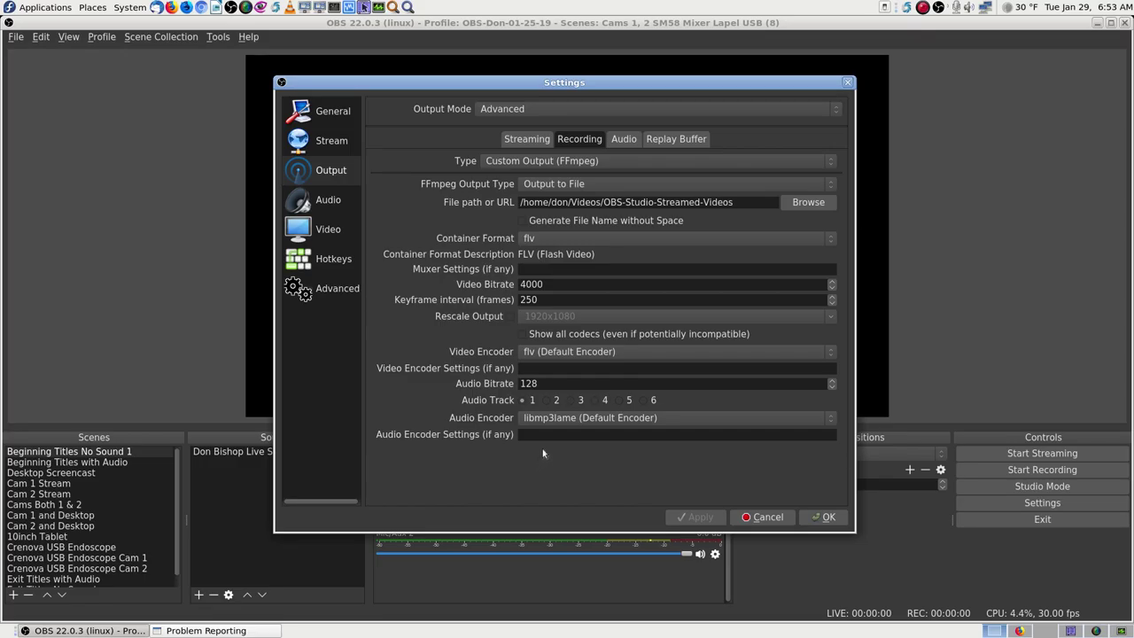
left_click(623, 139)
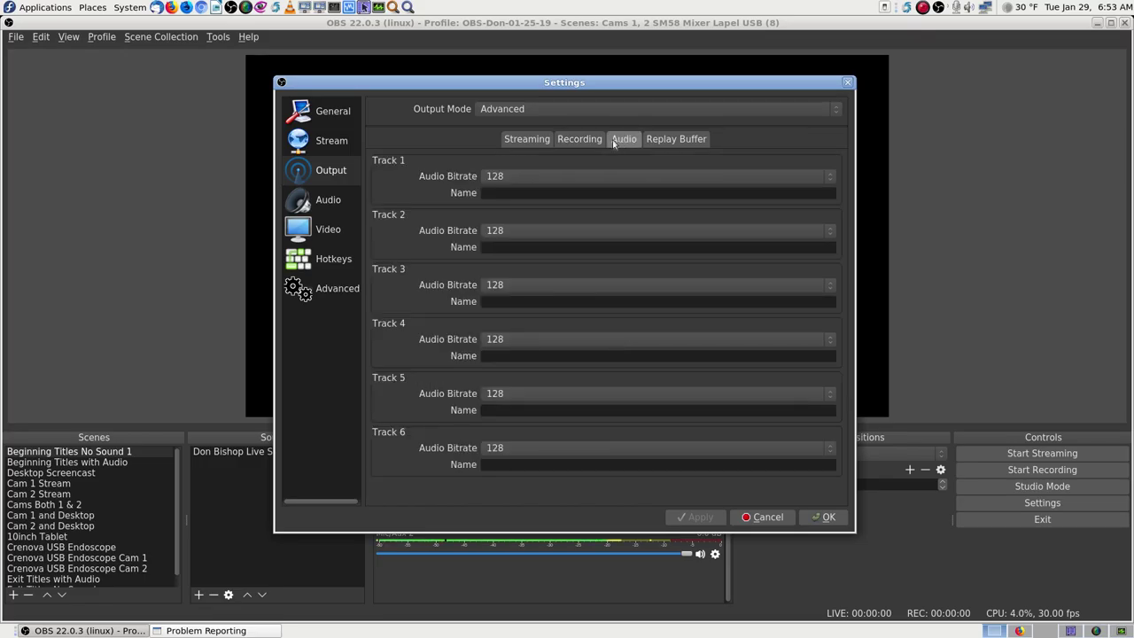
- Step through the Recording and Streaming output tabs, then confirm the settings with OK
left_click(585, 139)
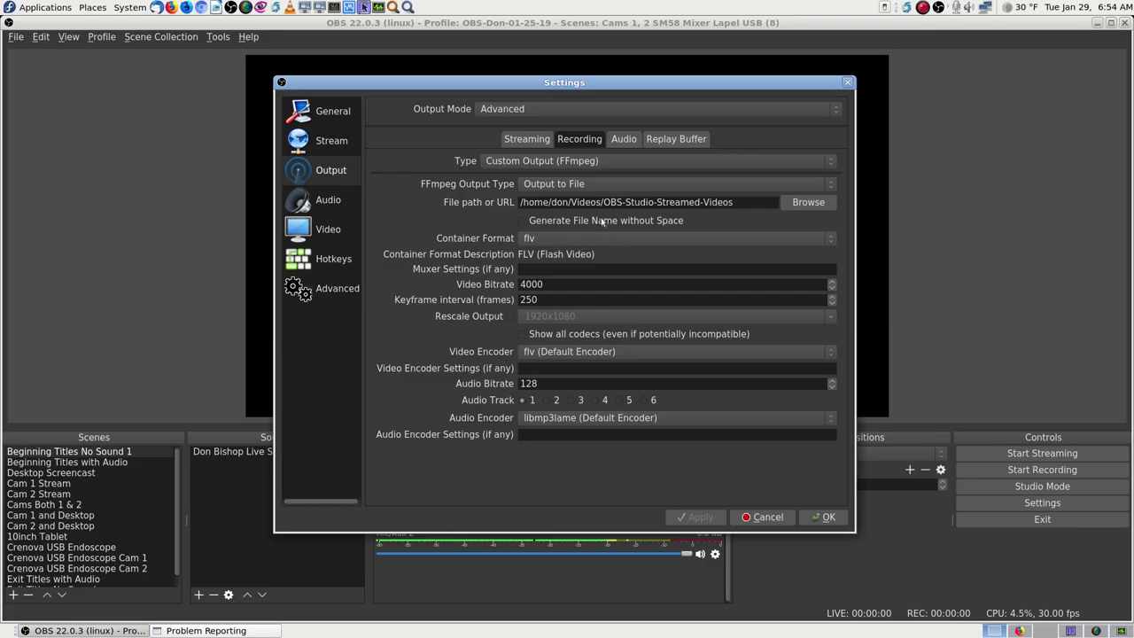
left_click(530, 141)
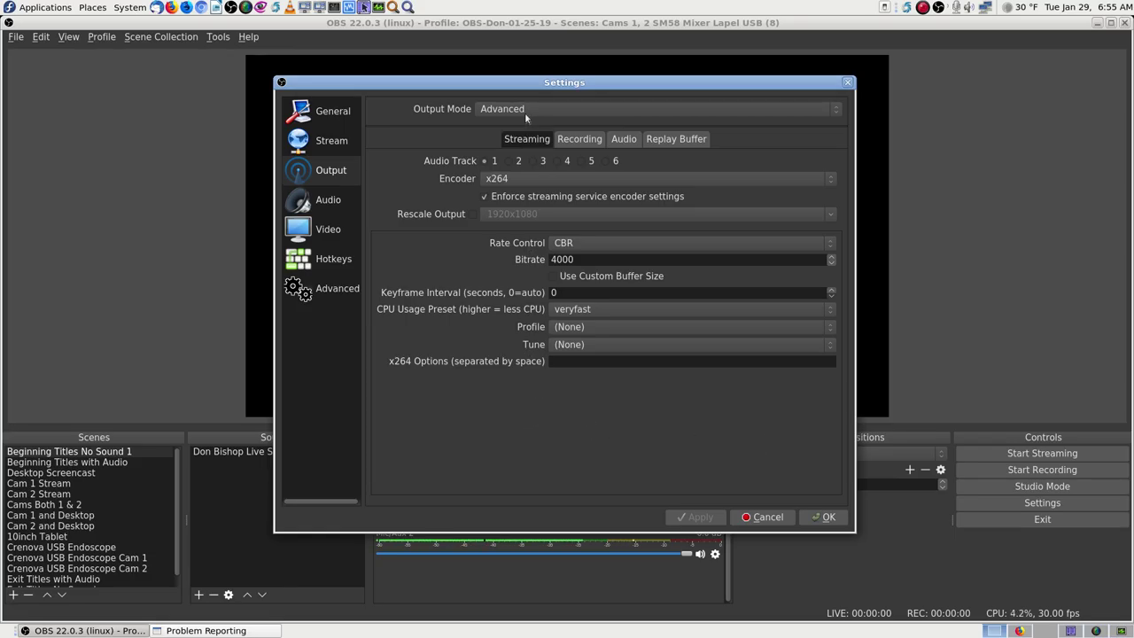
left_click(587, 142)
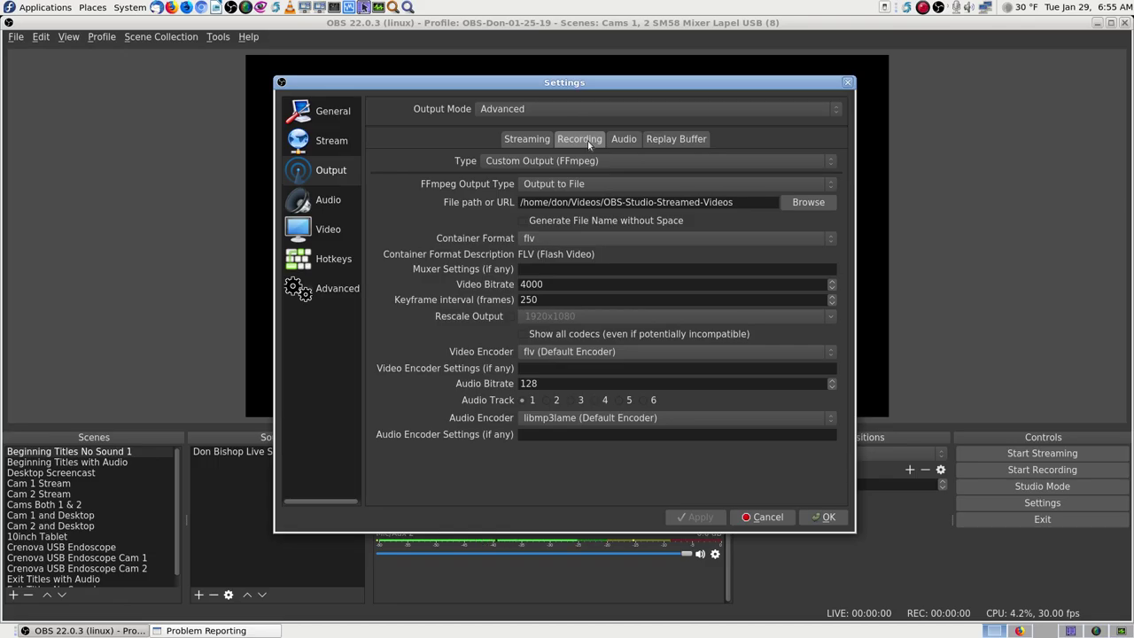
key("Right")
key("Right")
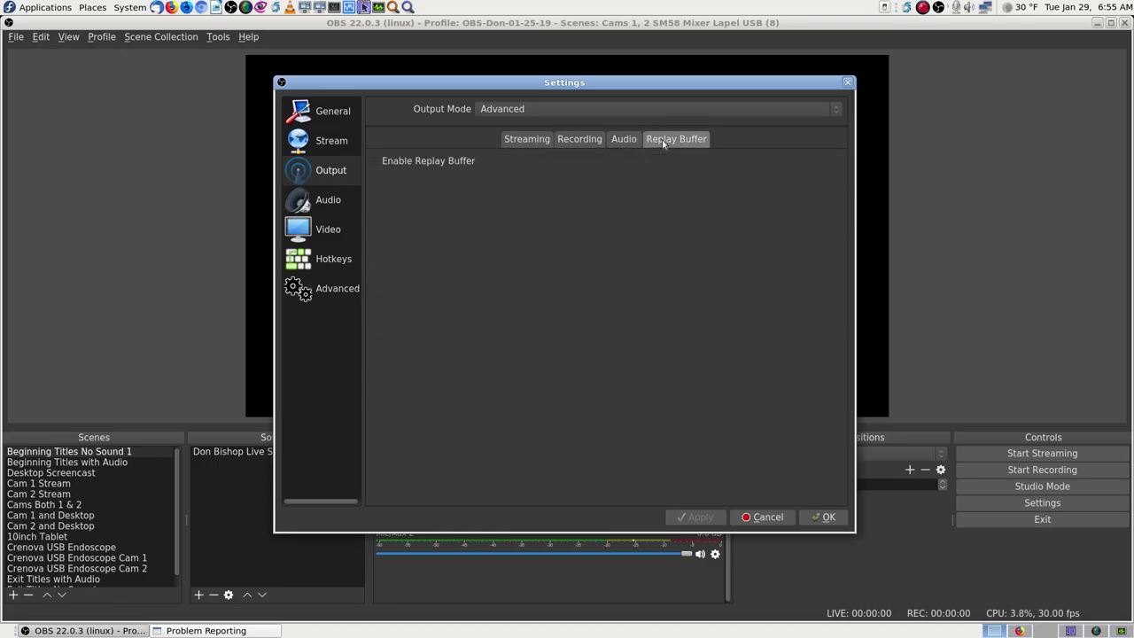
left_click(530, 142)
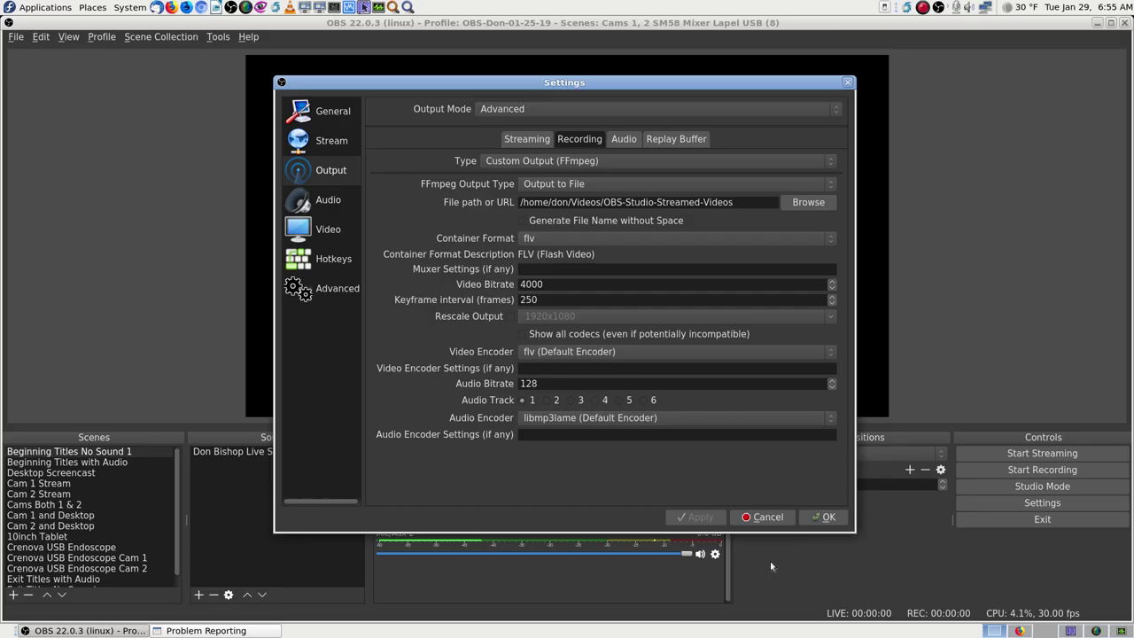
left_click(824, 518)
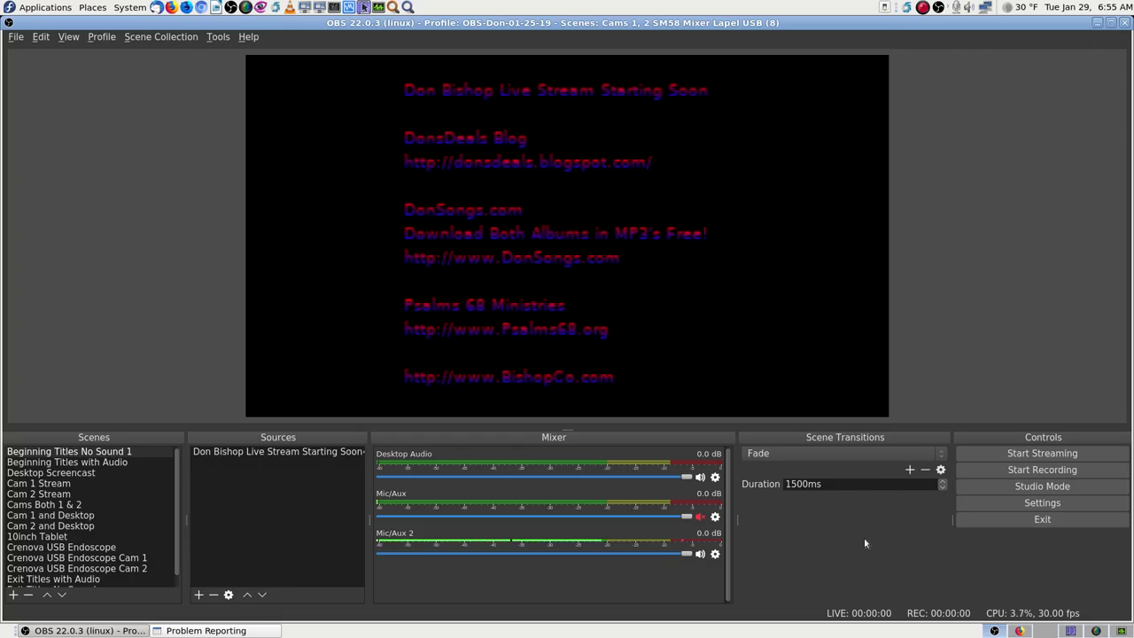
- Unmute Mic/Aux with F1, mute Mic/Aux 2 with F2, and exit OBS
key("F1")
key("F2")
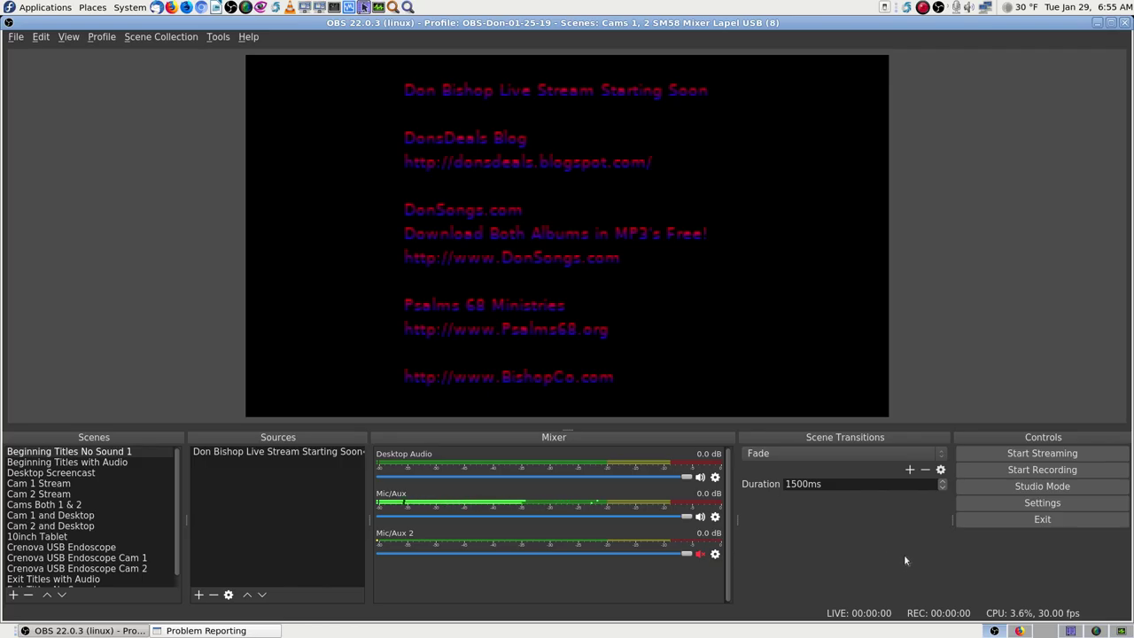
left_click(1006, 520)
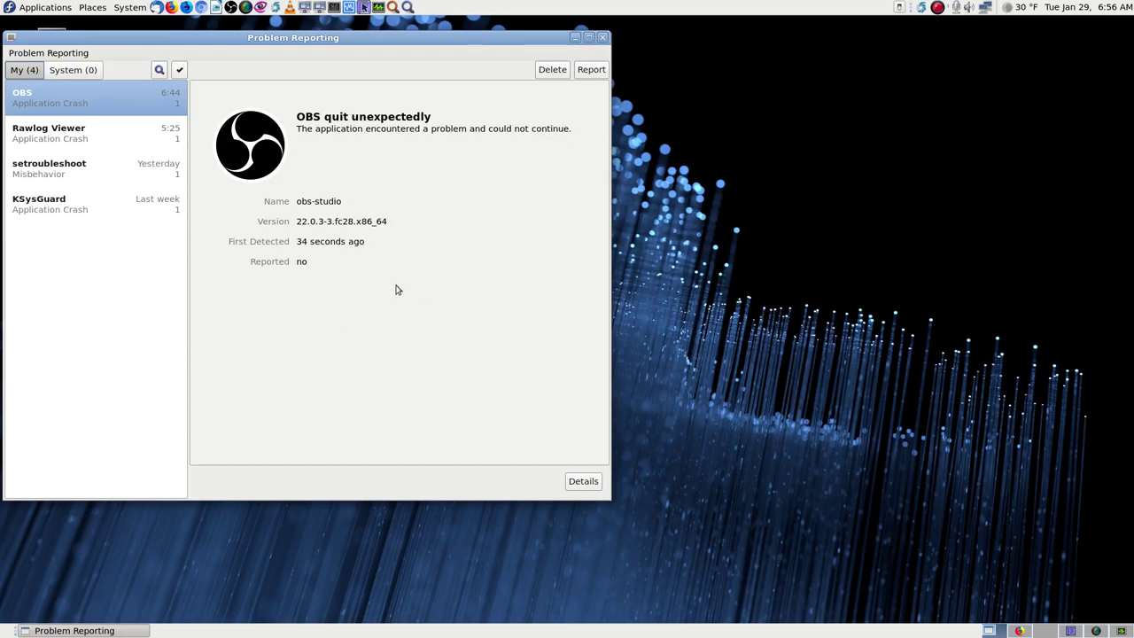
- Maximize Problem Reporting and open the OBS crash details in a moved, enlarged window
left_click(589, 38)
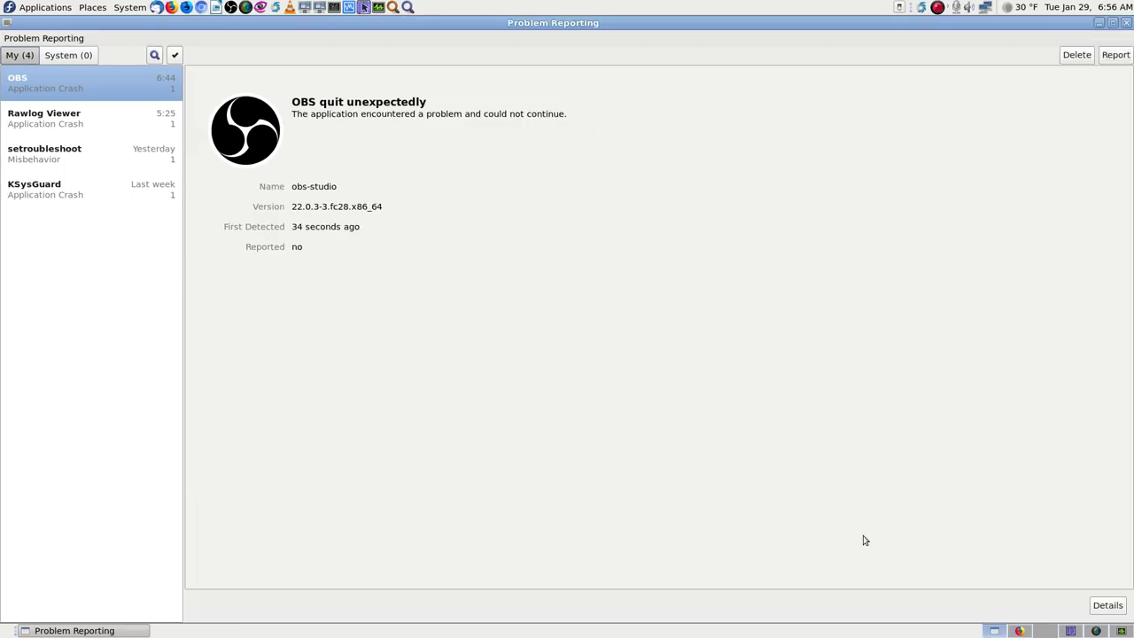
left_click(1107, 605)
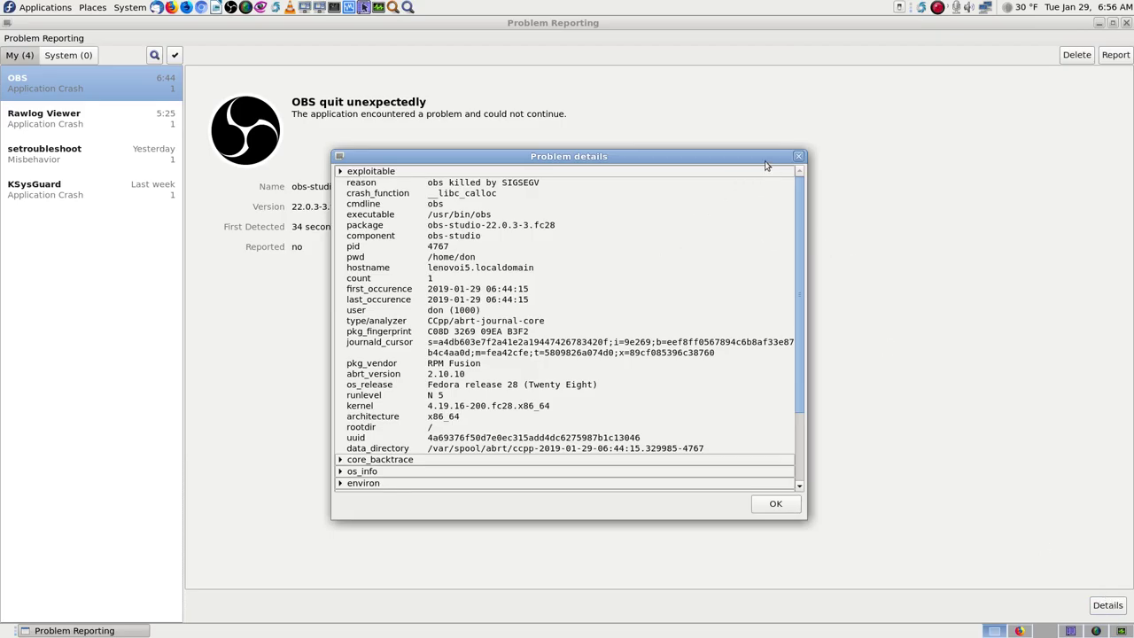
left_click_drag(763, 158, 1095, 40)
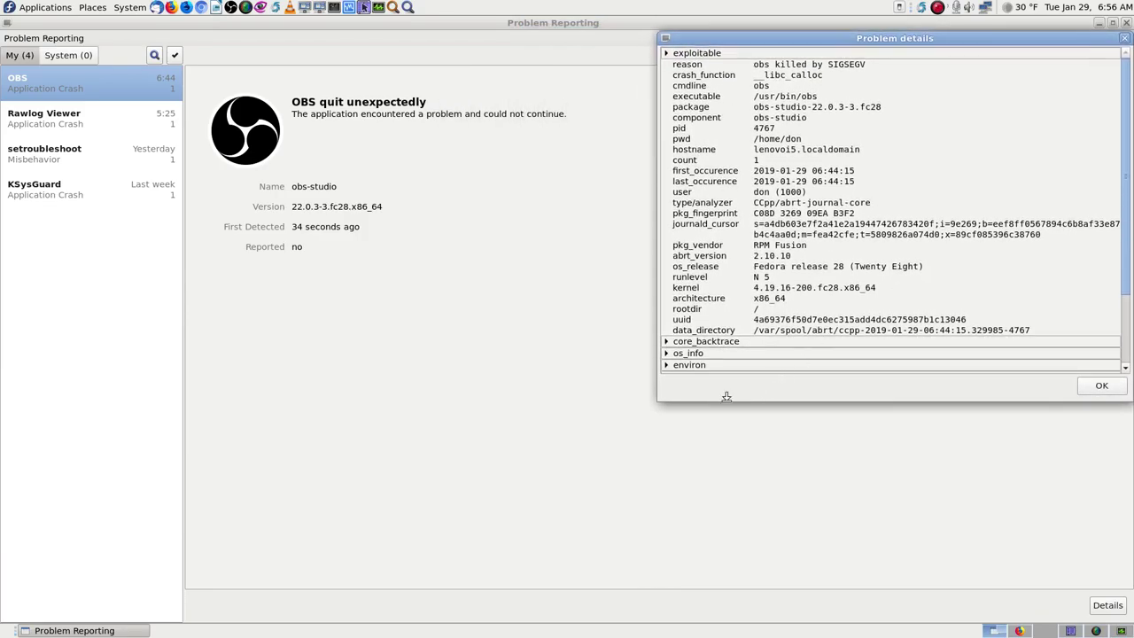
left_click_drag(658, 402, 326, 447)
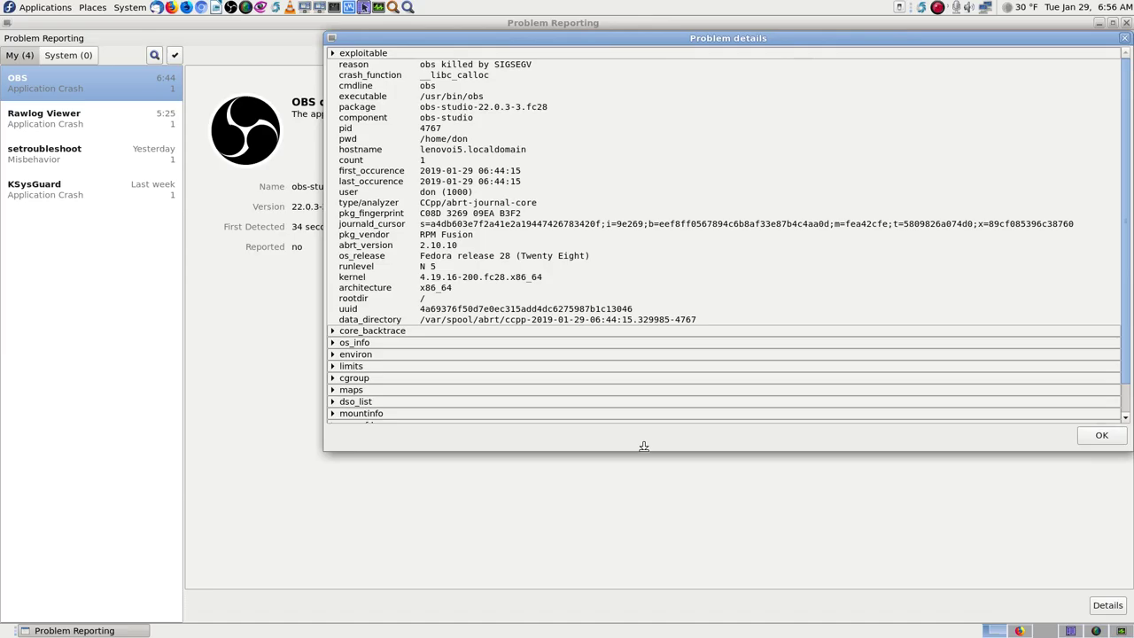
left_click_drag(644, 447, 642, 632)
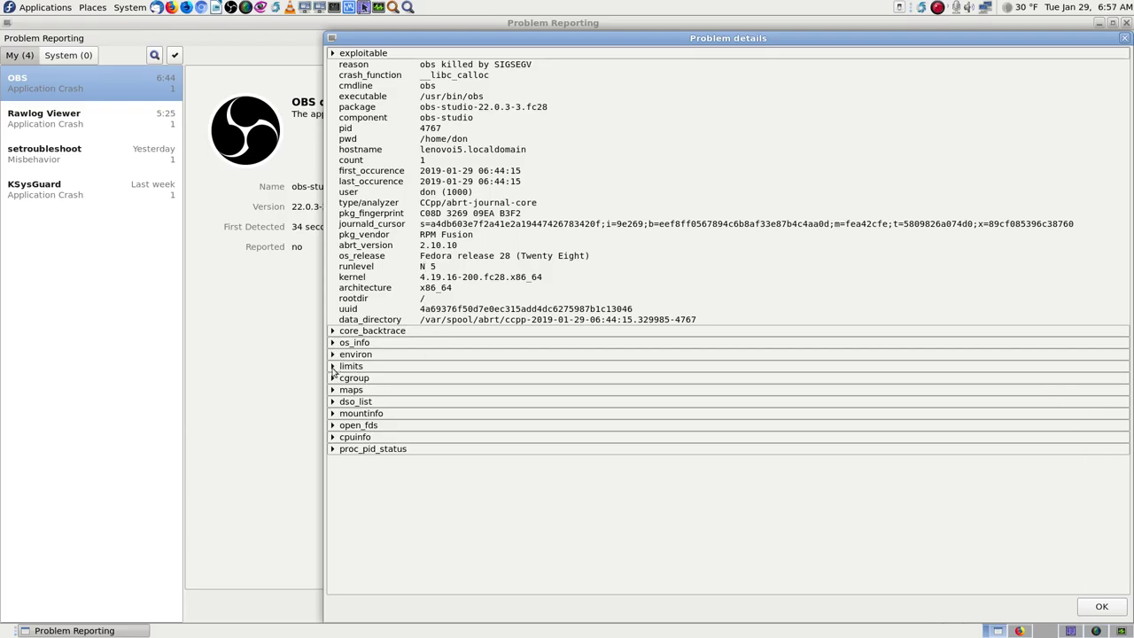
left_click(333, 449)
scroll(487, 526, "down", 10)
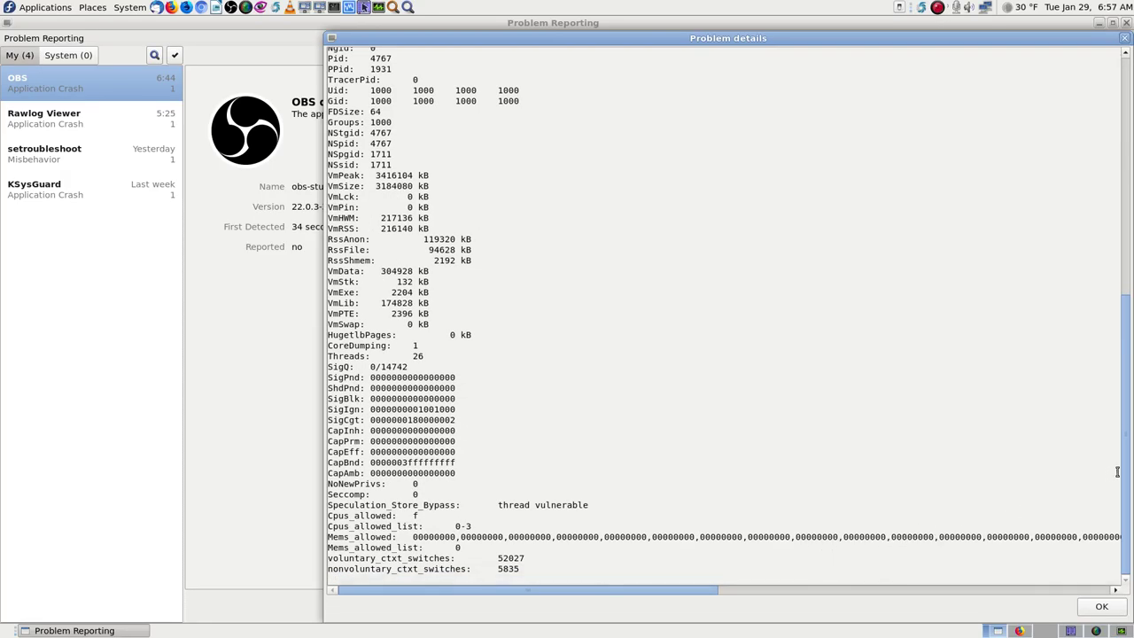
left_click_drag(1125, 479, 1111, 161)
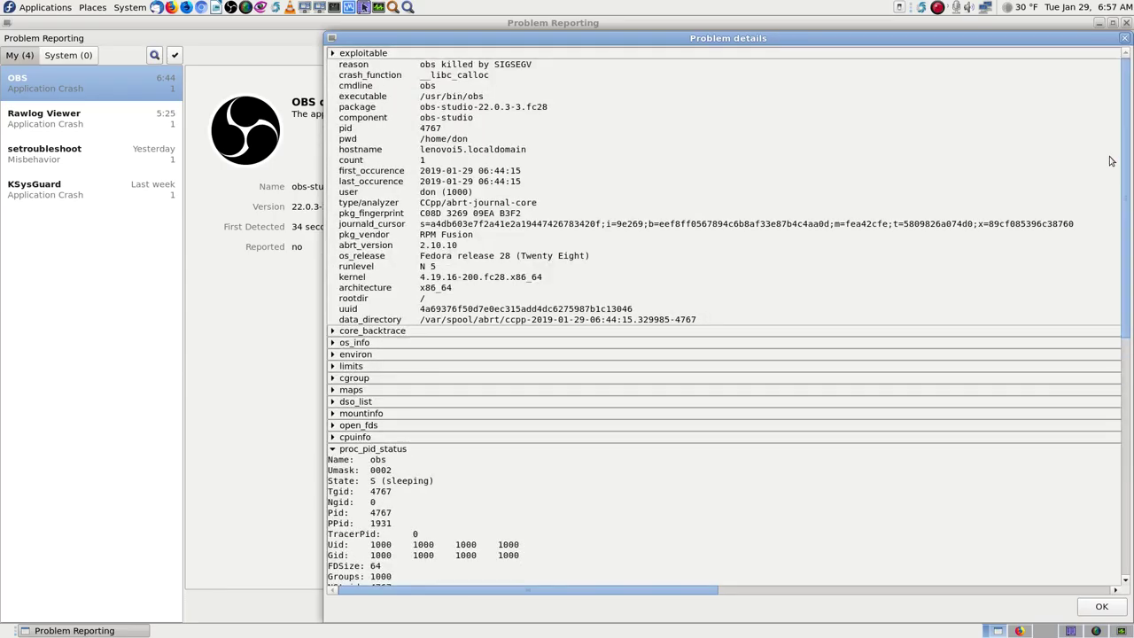
left_click(333, 449)
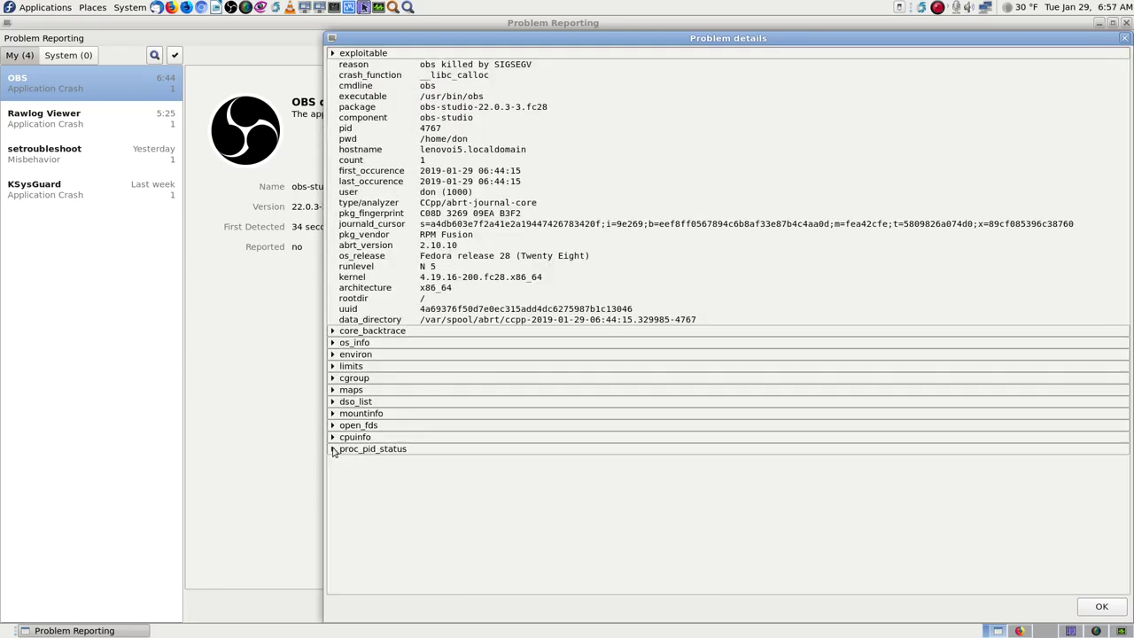
left_click(333, 331)
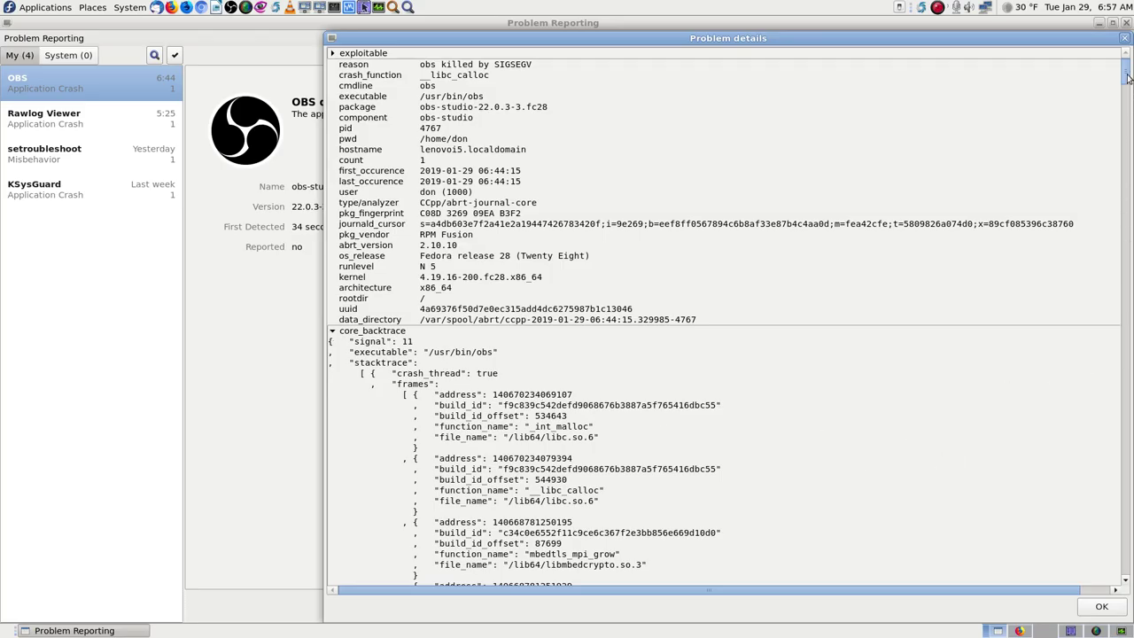
left_click_drag(1128, 78, 1118, 167)
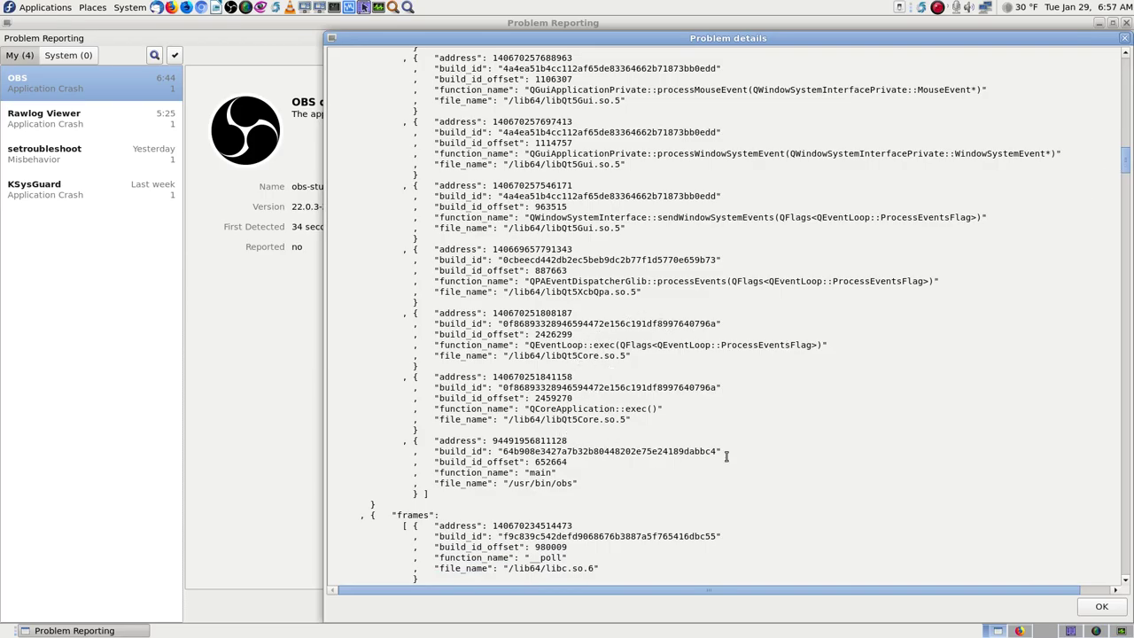
left_click_drag(1125, 166, 1125, 560)
scroll(839, 198, "up", 15)
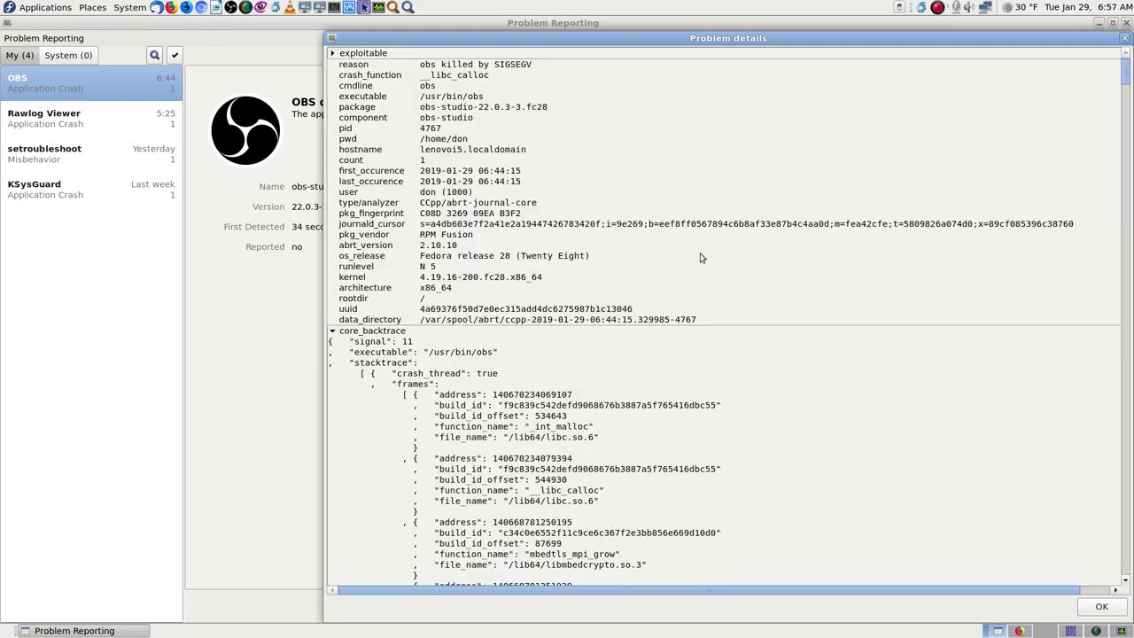
left_click(334, 332)
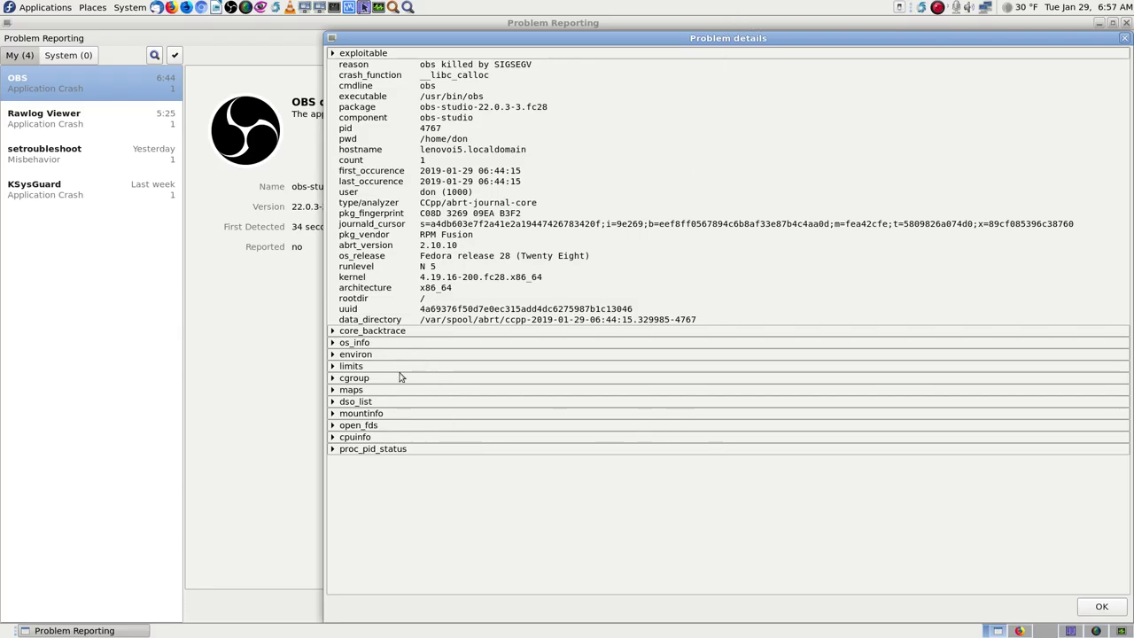
left_click(1118, 609)
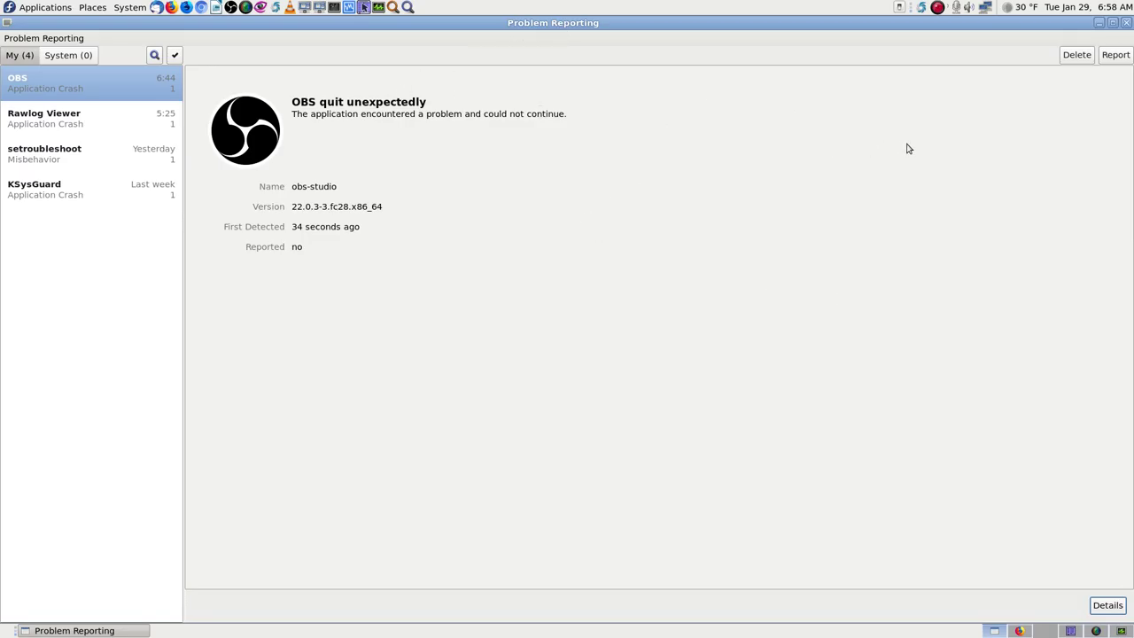
- Close the Problem Reporting window without submitting the OBS crash report
left_click(1126, 23)
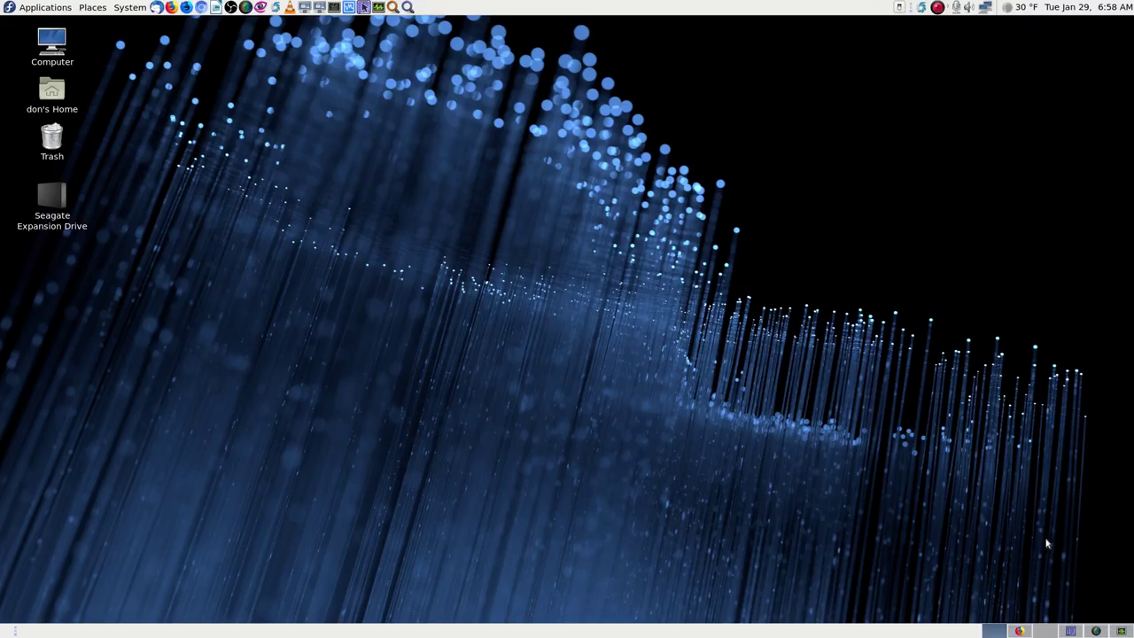
- Copy the stream Server URL from the YouTube Live Dashboard, then return to SimpleScreenRecorder
left_click(1020, 631)
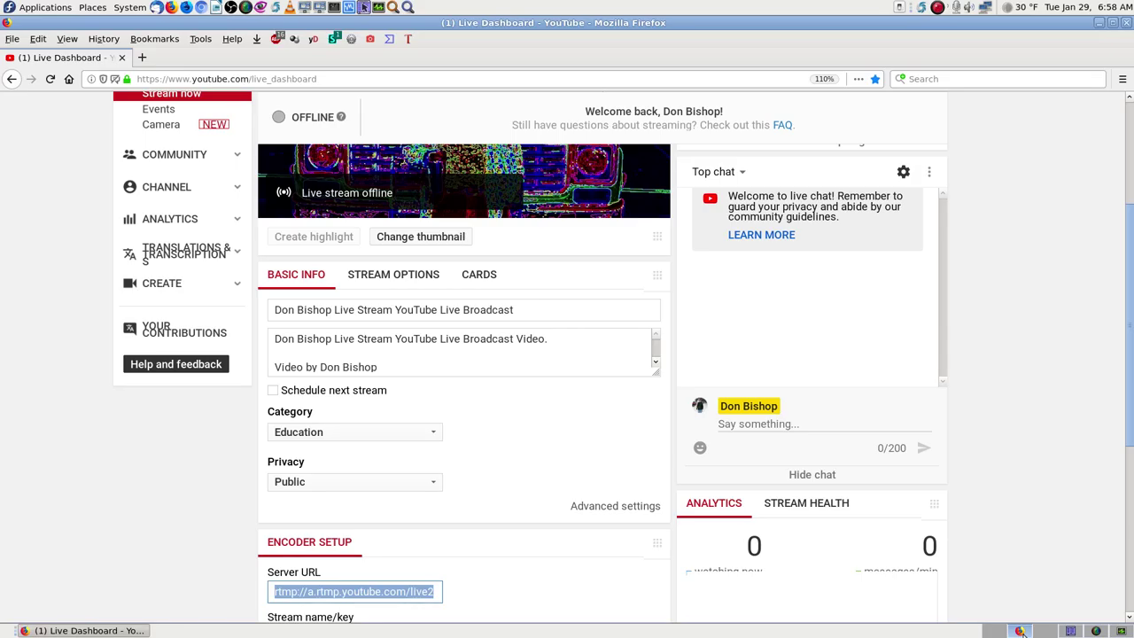
right_click(404, 589)
left_click(445, 393)
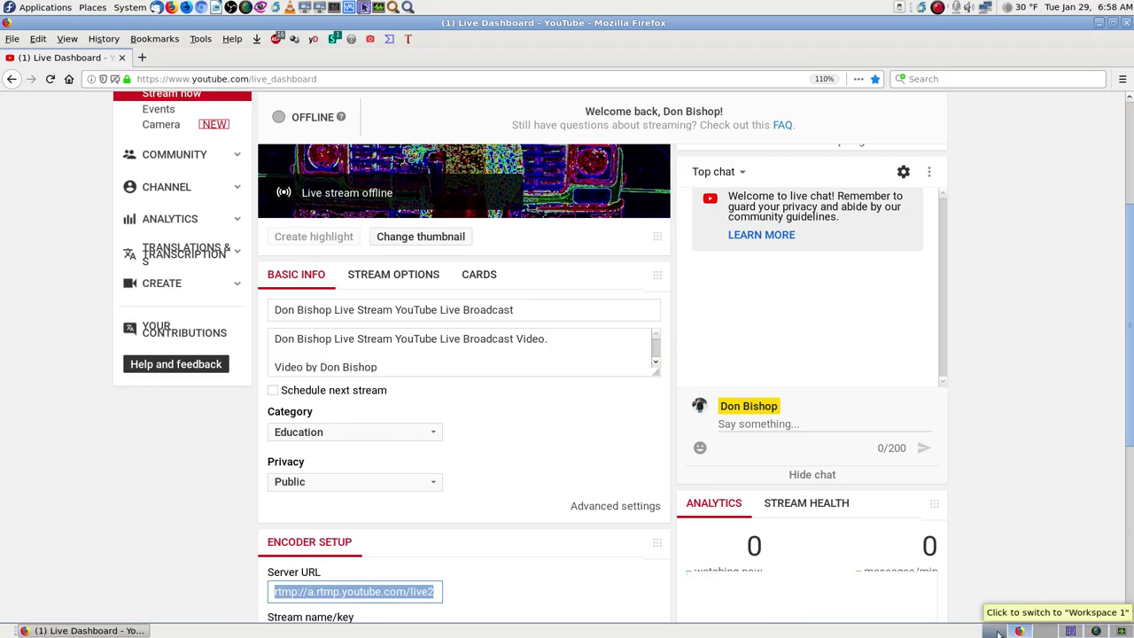
left_click(1096, 631)
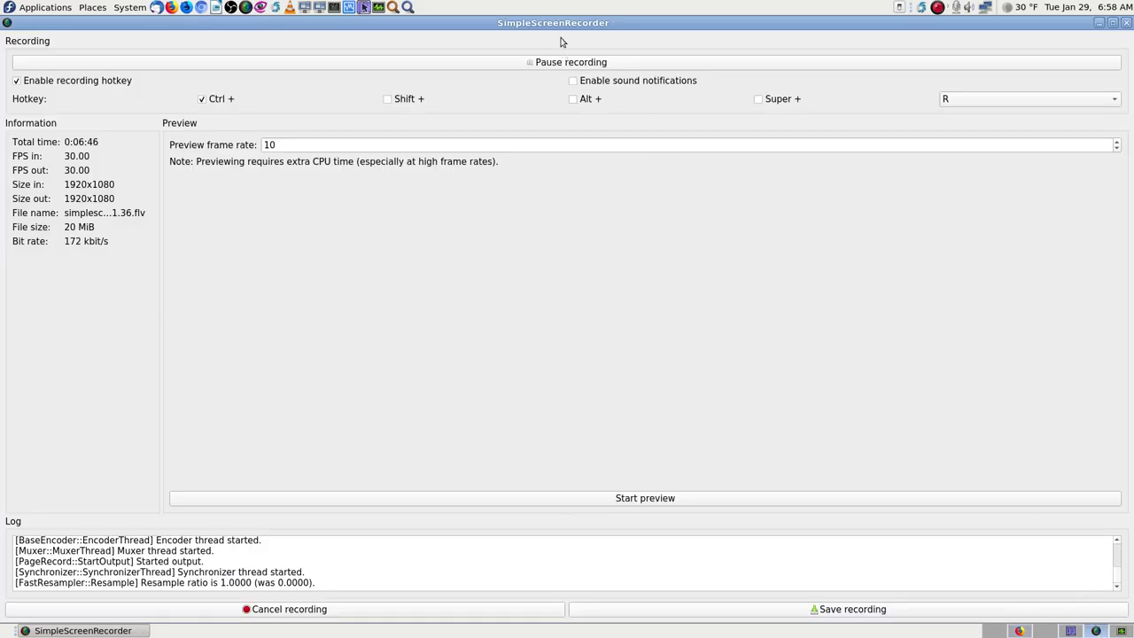